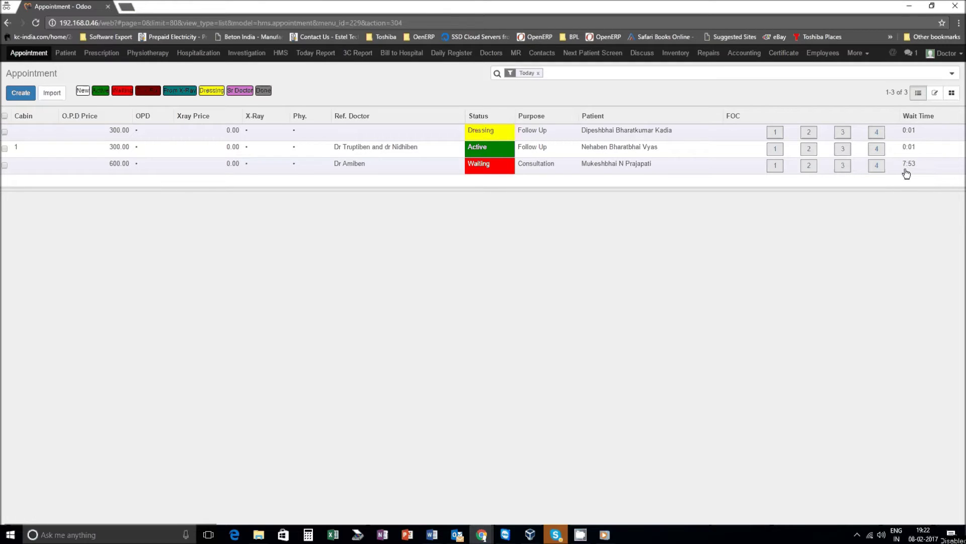
# Open the waiting consultation appointment and view its History of past prescriptions (01-03-2016, 18-02-2016)
pyautogui.click(841, 168)
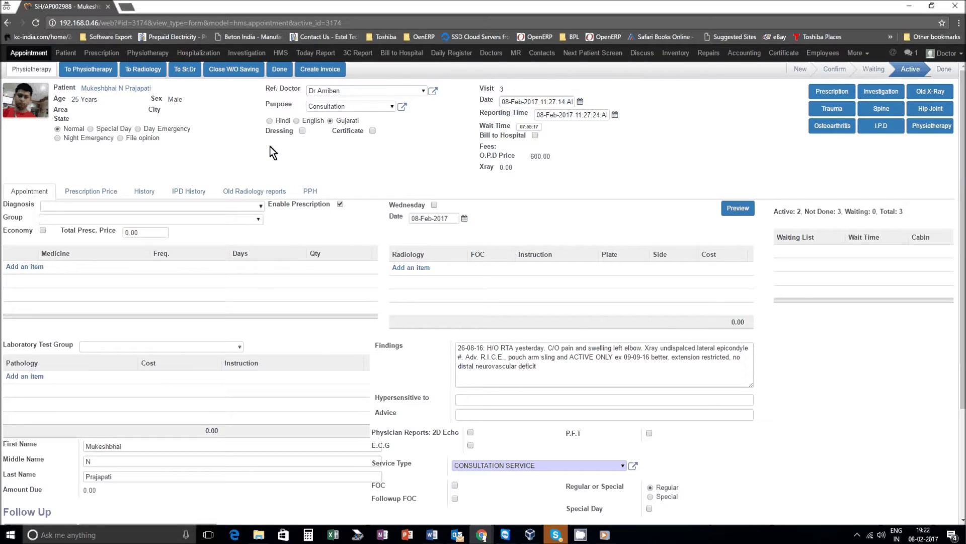
pyautogui.moveTo(44, 101)
pyautogui.click(153, 193)
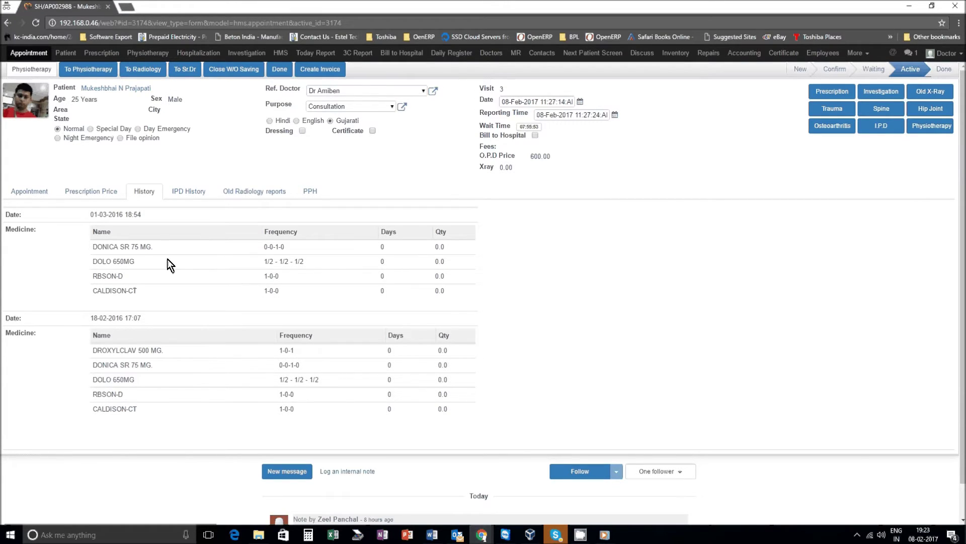
# Set diagnosis to Inflammatory arthritis: Ankylosing Spondylitis, Group-1, loading five medicines totalling 646.50
pyautogui.click(39, 191)
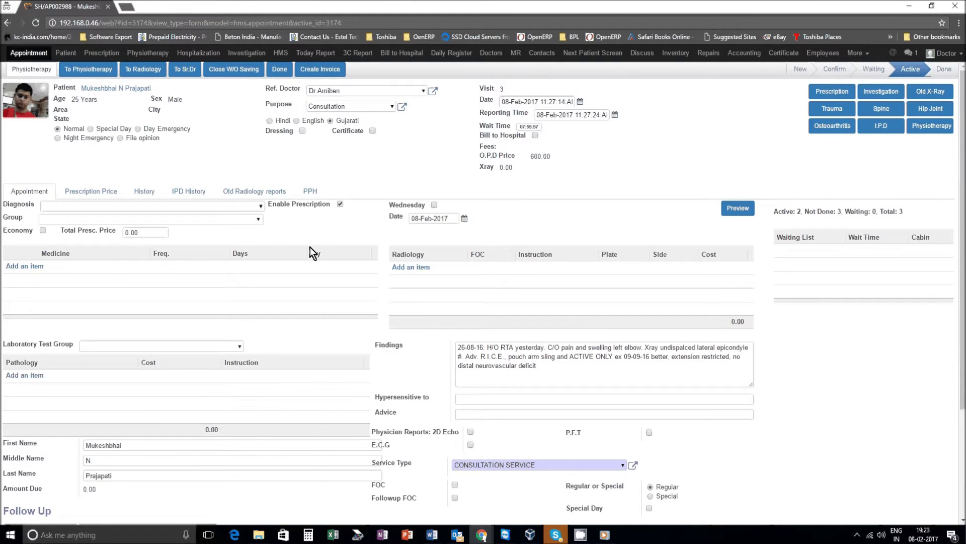
pyautogui.click(260, 209)
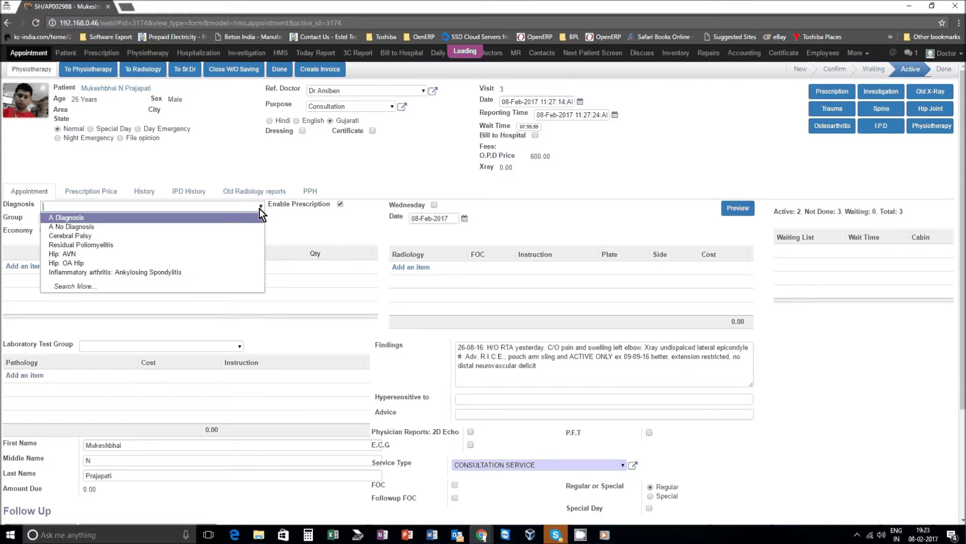
pyautogui.click(227, 273)
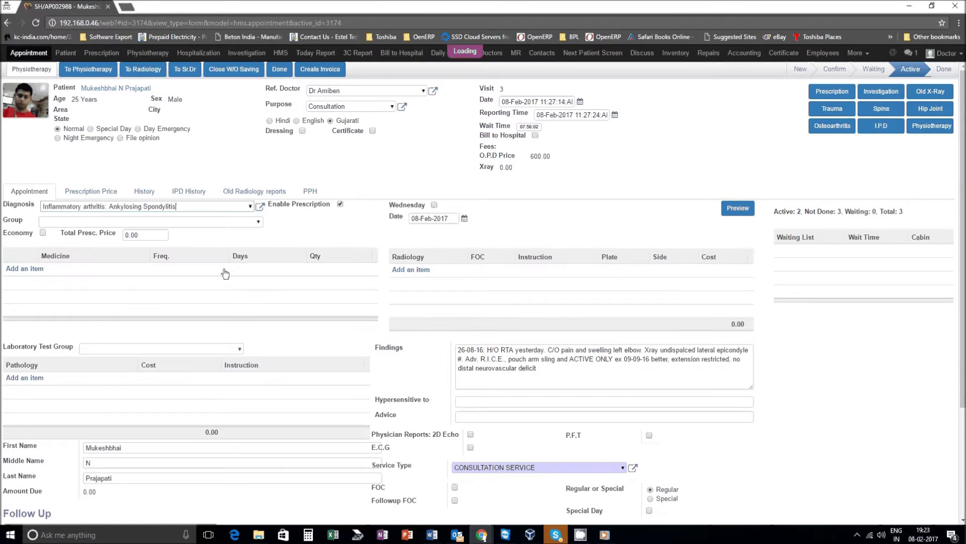
pyautogui.click(259, 223)
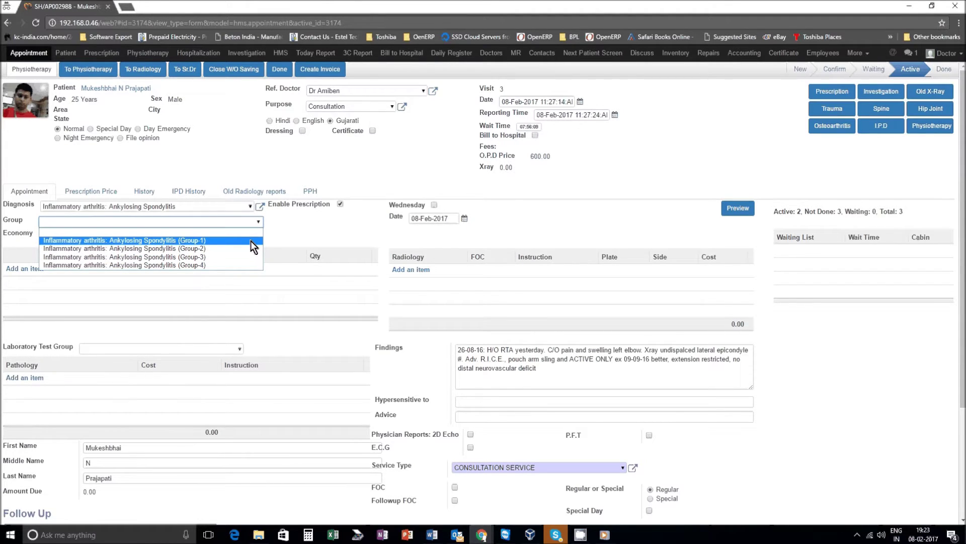
pyautogui.click(251, 240)
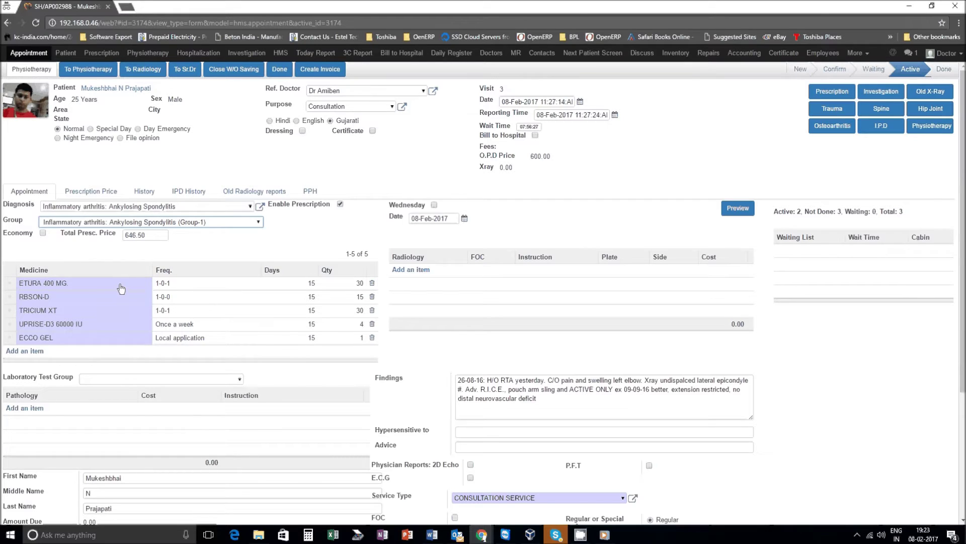
# Tick Economy to switch to cheaper medicines, dropping the prescription total from 646.50 to 171.00
pyautogui.click(150, 236)
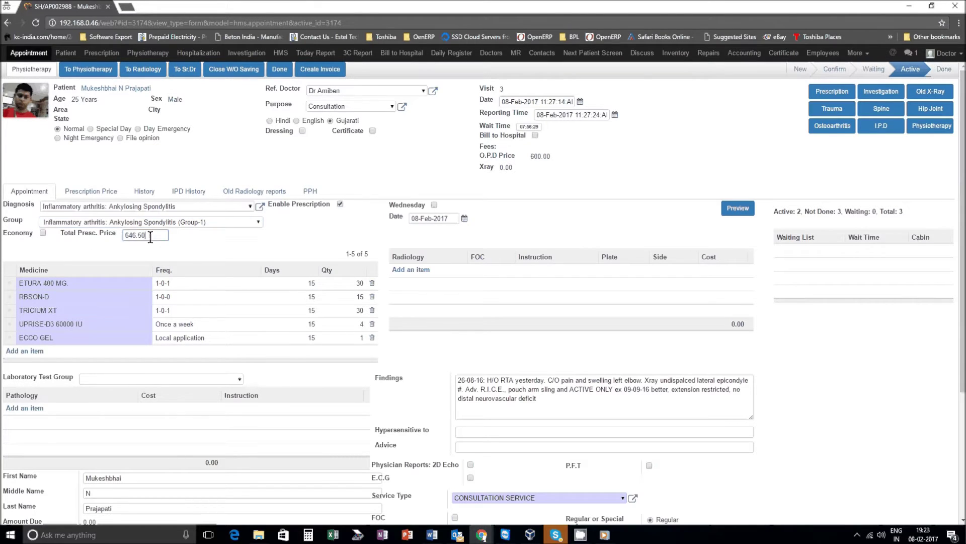
pyautogui.click(170, 255)
pyautogui.click(42, 233)
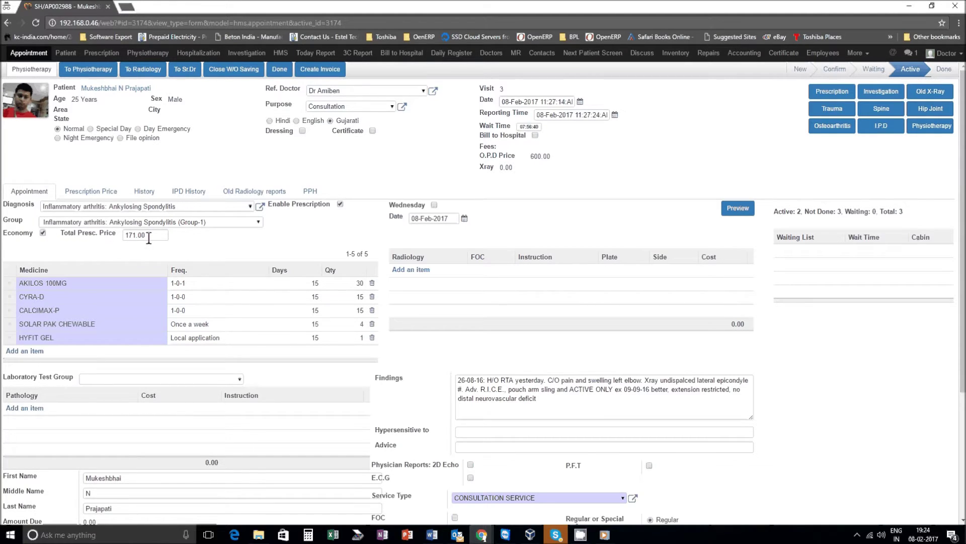
pyautogui.moveTo(149, 238); pyautogui.dragTo(113, 238)
pyautogui.click(109, 243)
pyautogui.click(25, 350)
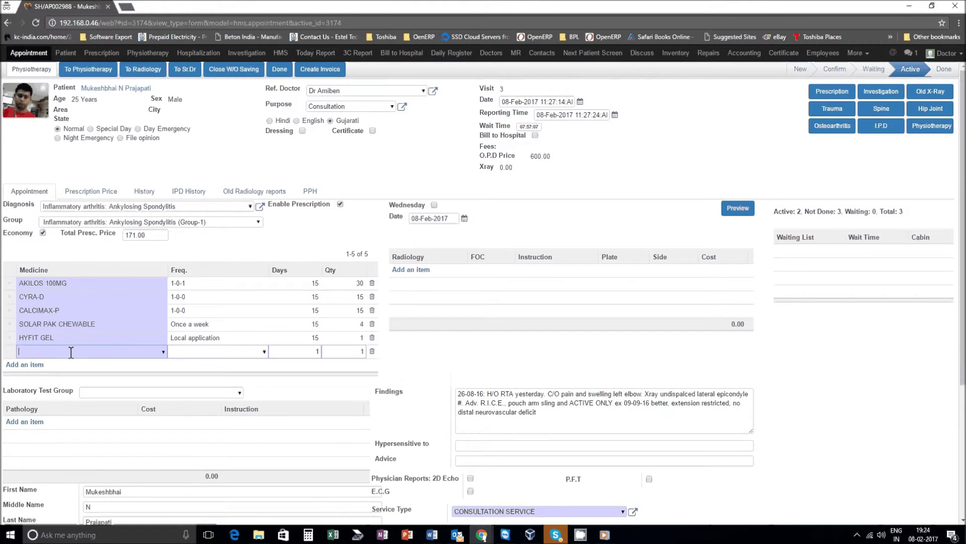
# Add AFEROL 60000 IU and remove SOLAR PAK CHEWABLE, bringing the total to 195.00
pyautogui.write('a')
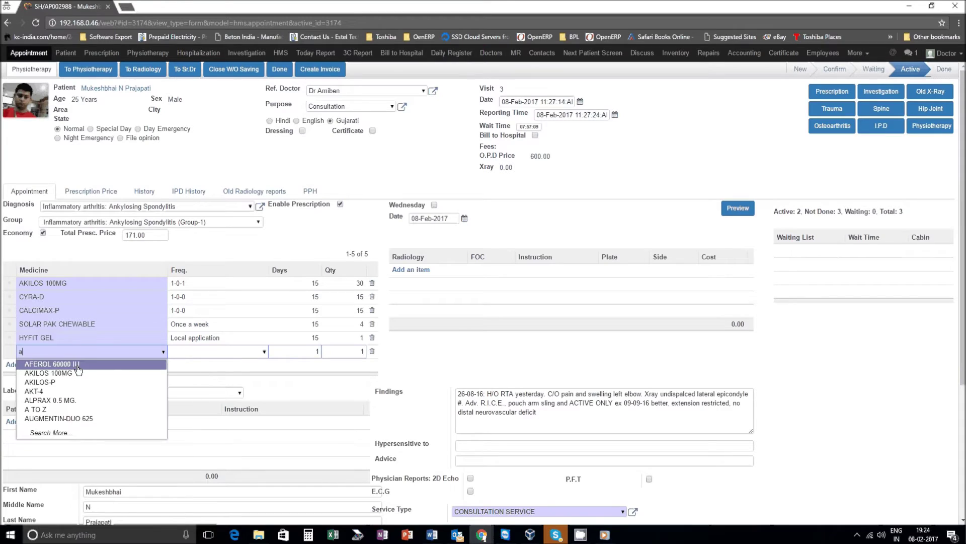
pyautogui.click(77, 365)
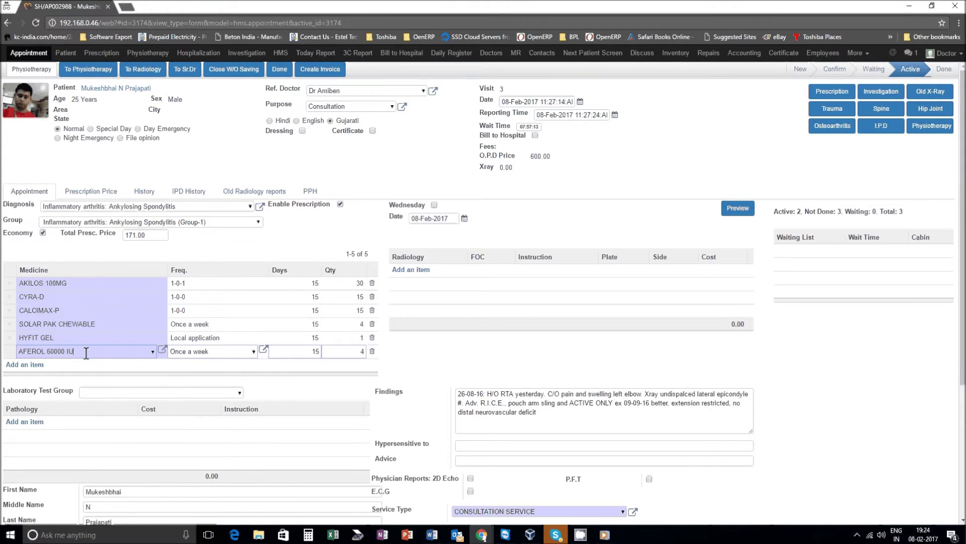
pyautogui.click(371, 325)
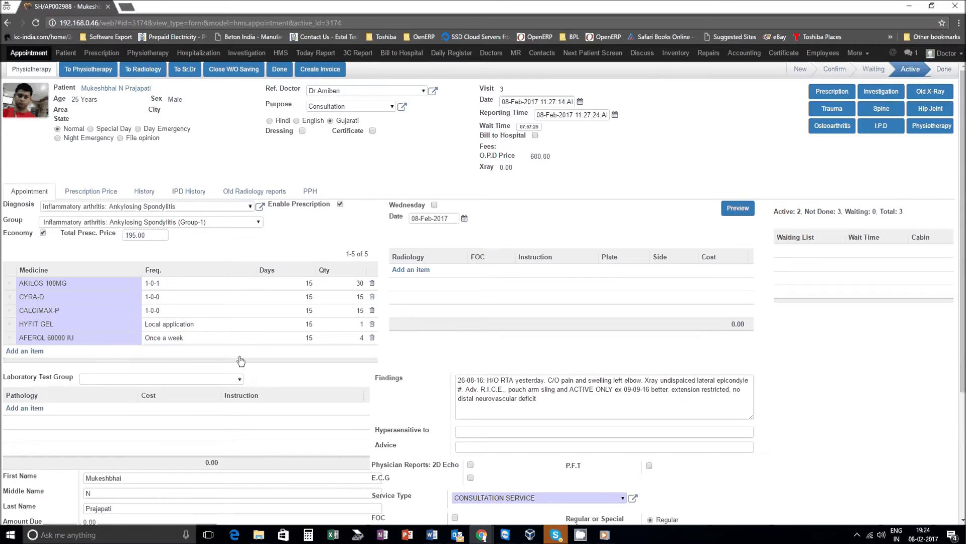
# Remove CALCIMAX-P and reorder medicines as CYRA-D, AKILOS 100MG, AFEROL 60000 IU, HYFIT GEL
pyautogui.click(372, 311)
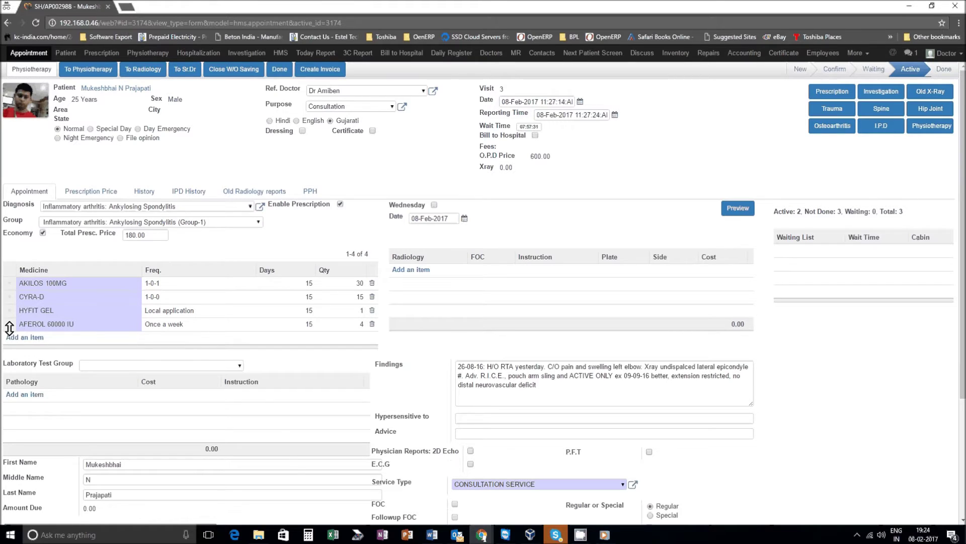
pyautogui.moveTo(9, 328); pyautogui.dragTo(11, 311)
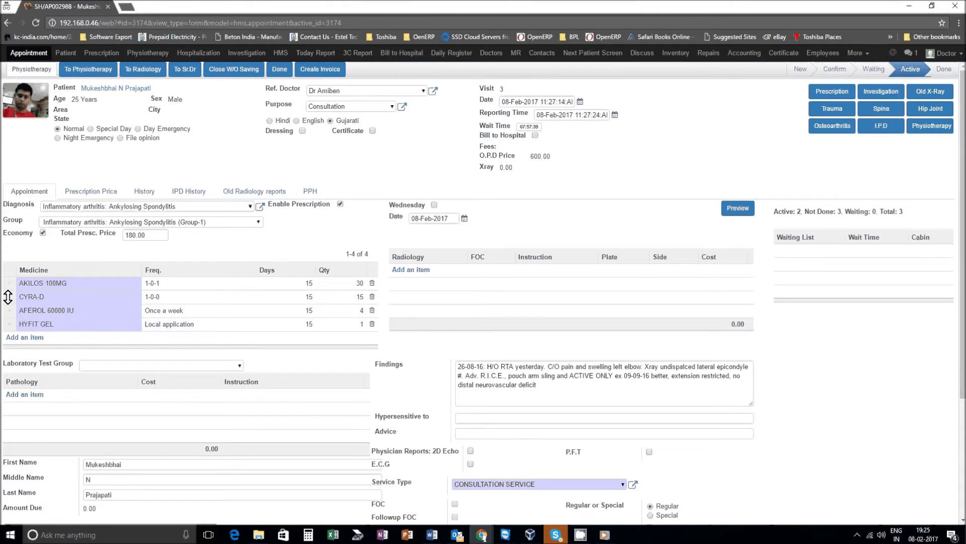
pyautogui.moveTo(8, 297); pyautogui.dragTo(11, 281)
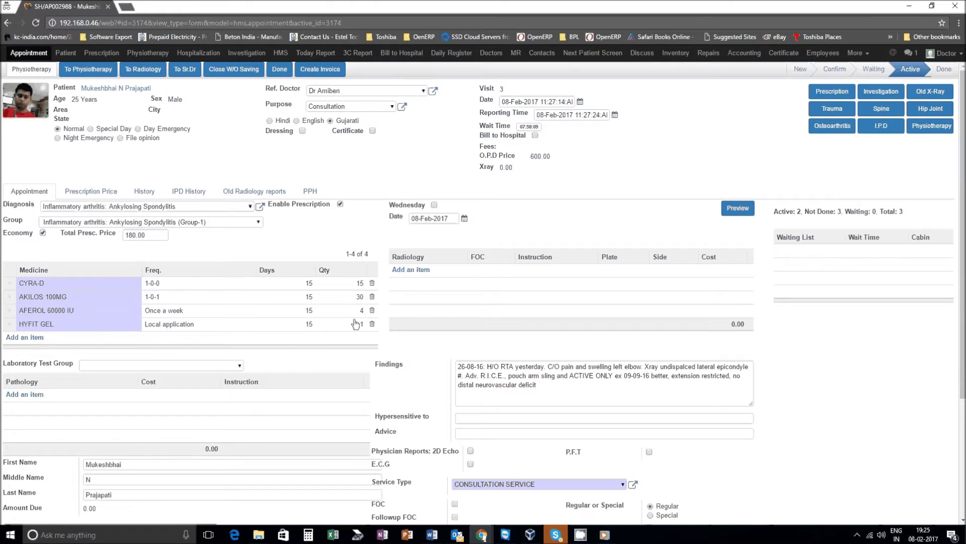
# Append a new Findings line reading '08/02/2017: Test Findings'
pyautogui.click(458, 371)
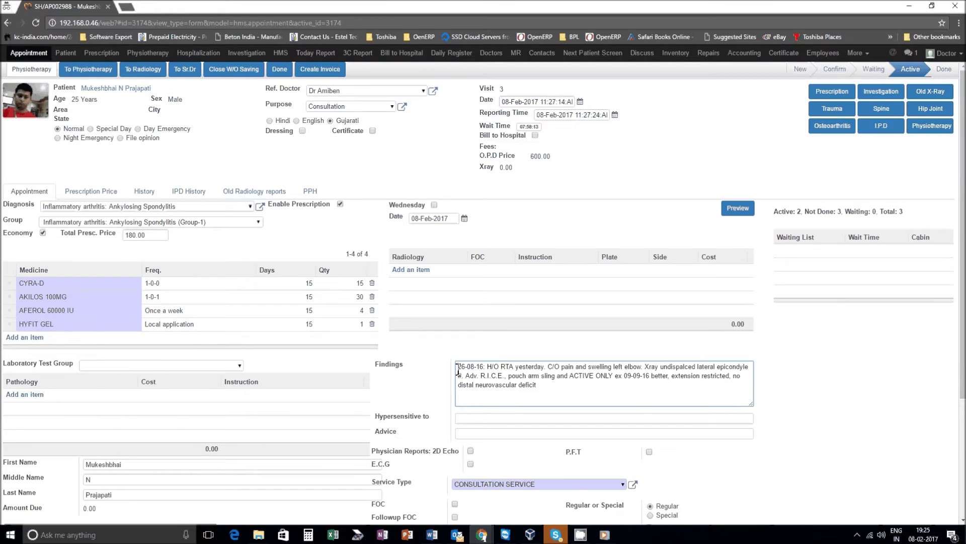
pyautogui.moveTo(458, 371); pyautogui.dragTo(586, 390)
pyautogui.click(566, 391)
pyautogui.write('08/02/2017:')
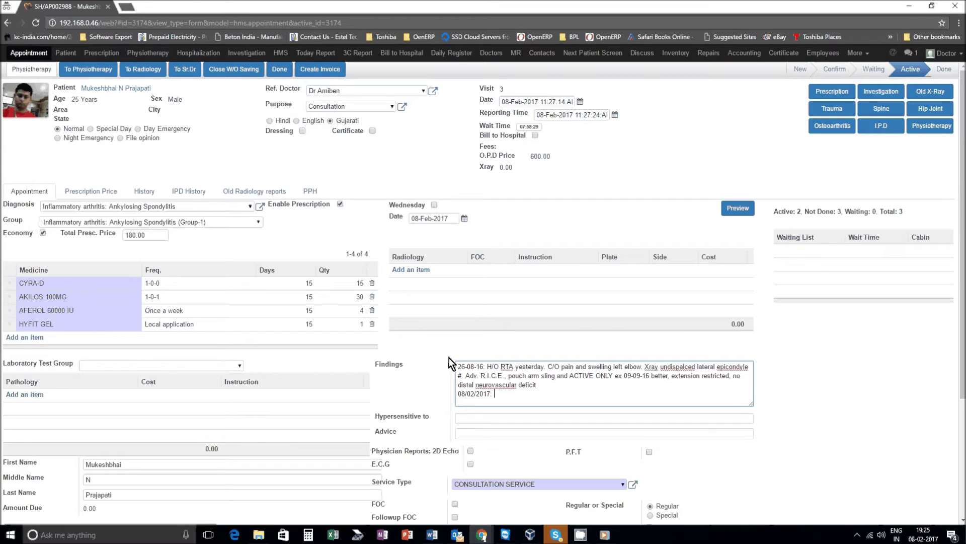
pyautogui.write(' Test Findings')
# Choose the Pre-operative Laboratory Profile lab test group and review its 16 tests totalling 16.00
pyautogui.scroll(-1, 244, 328)
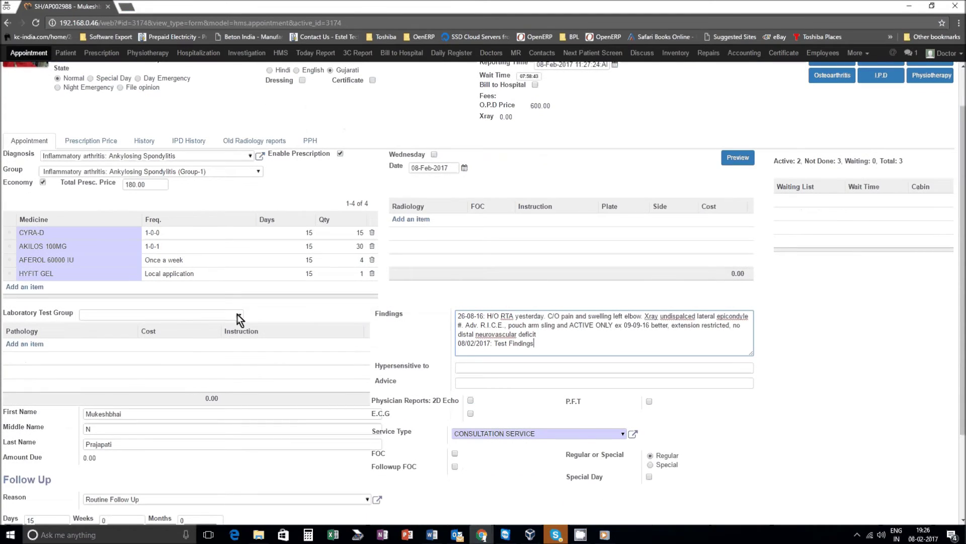
pyautogui.click(238, 315)
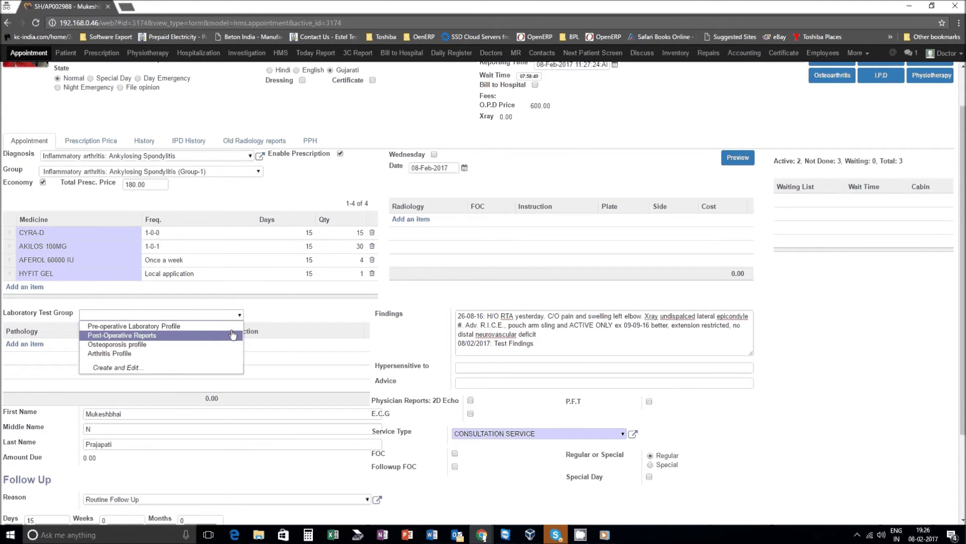
pyautogui.click(228, 326)
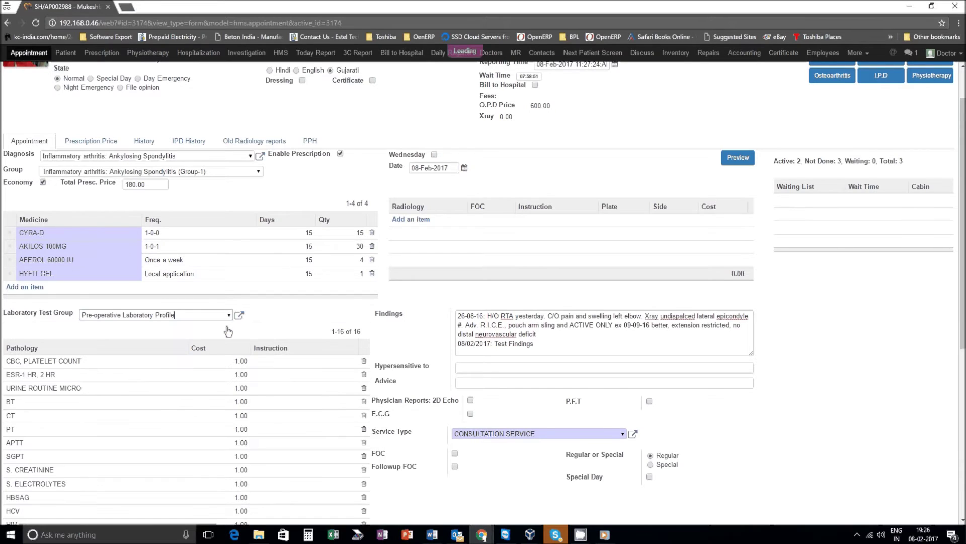
pyautogui.scroll(-2, 225, 359)
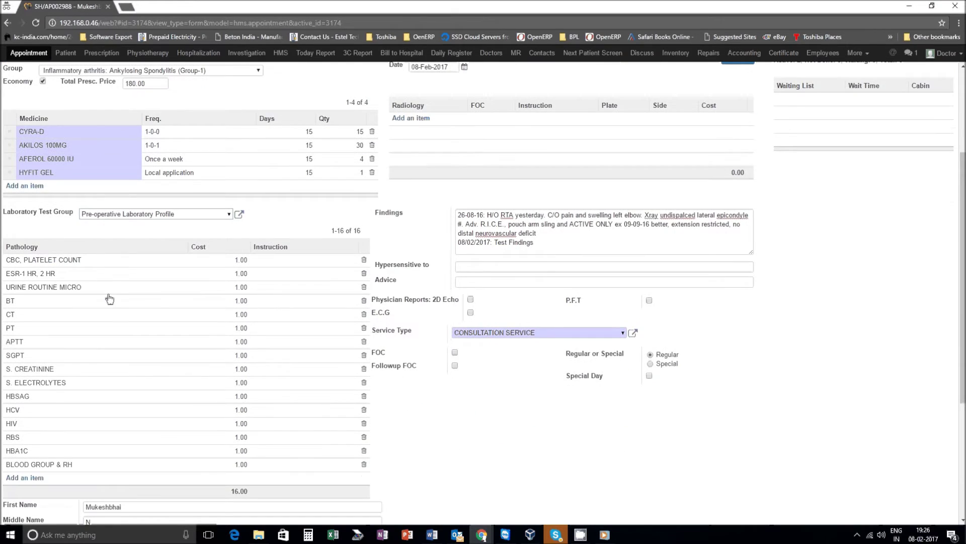
pyautogui.scroll(-1, 110, 299)
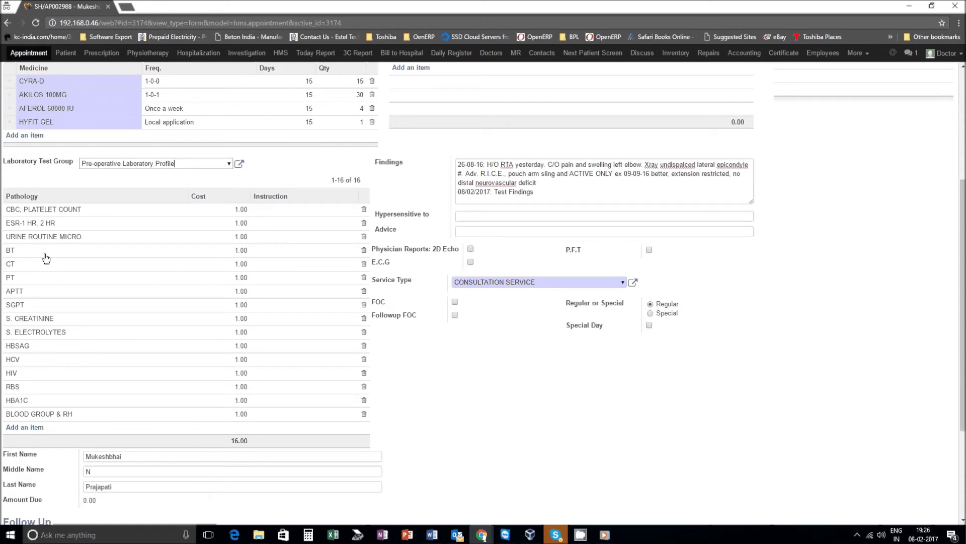
pyautogui.scroll(3, 173, 273)
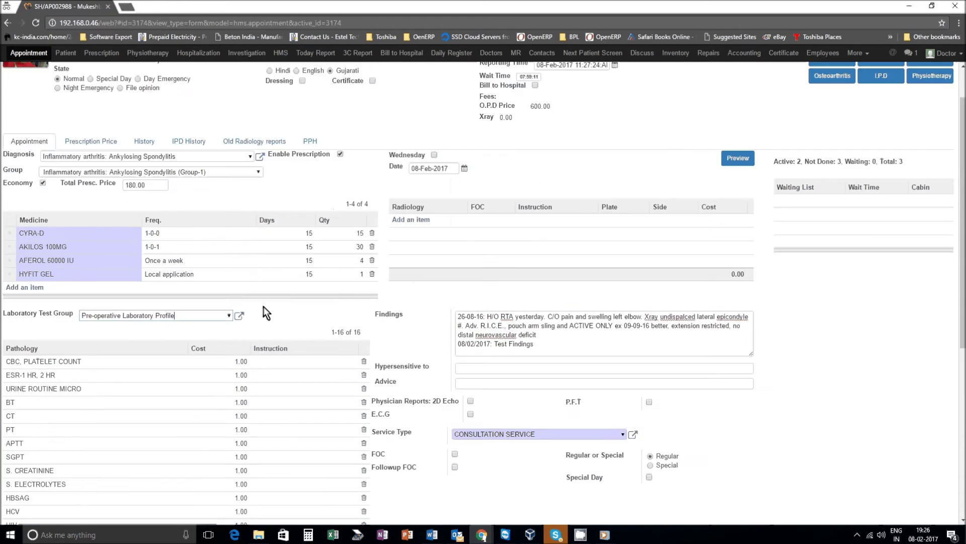
pyautogui.scroll(1, 263, 306)
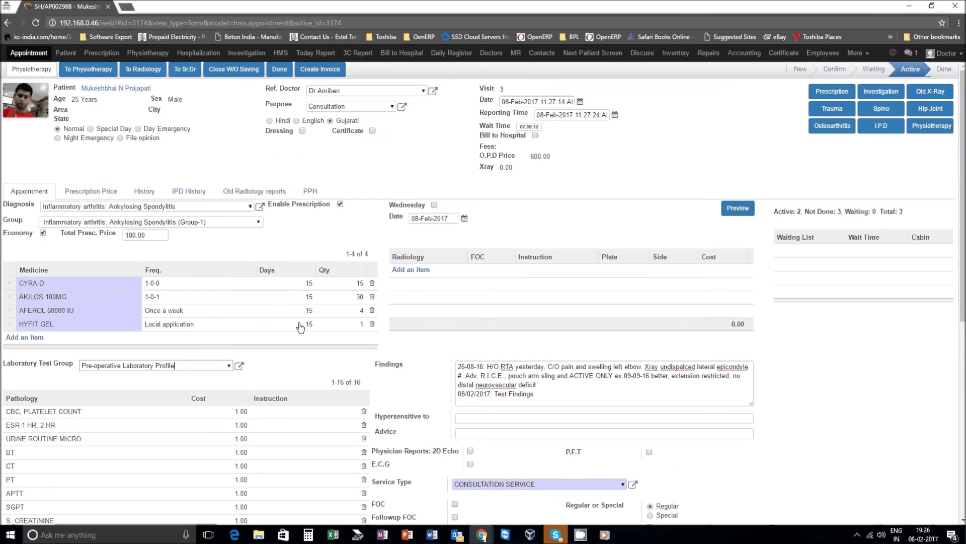
# Add an ANKLE WITH FOOT AP LAT radiology line
pyautogui.click(419, 275)
pyautogui.click(463, 271)
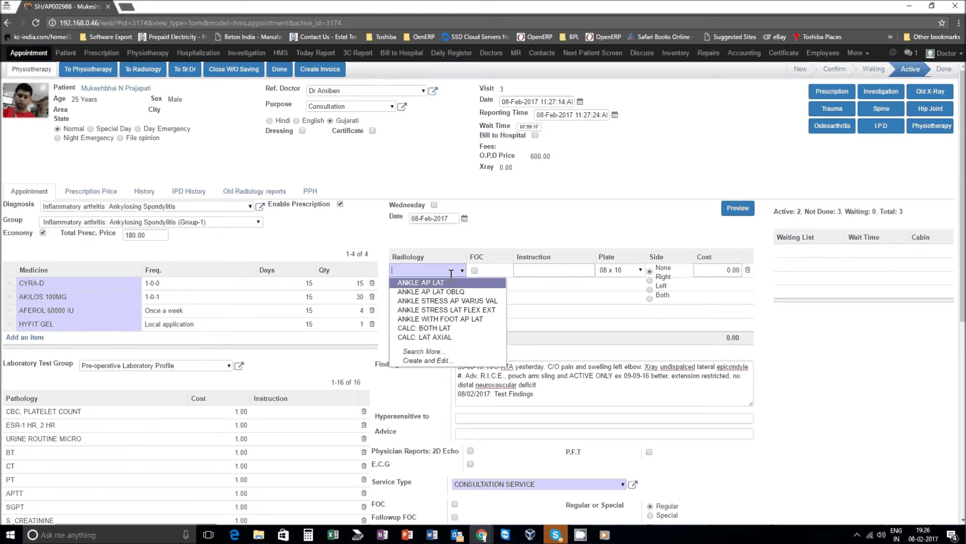
pyautogui.click(447, 319)
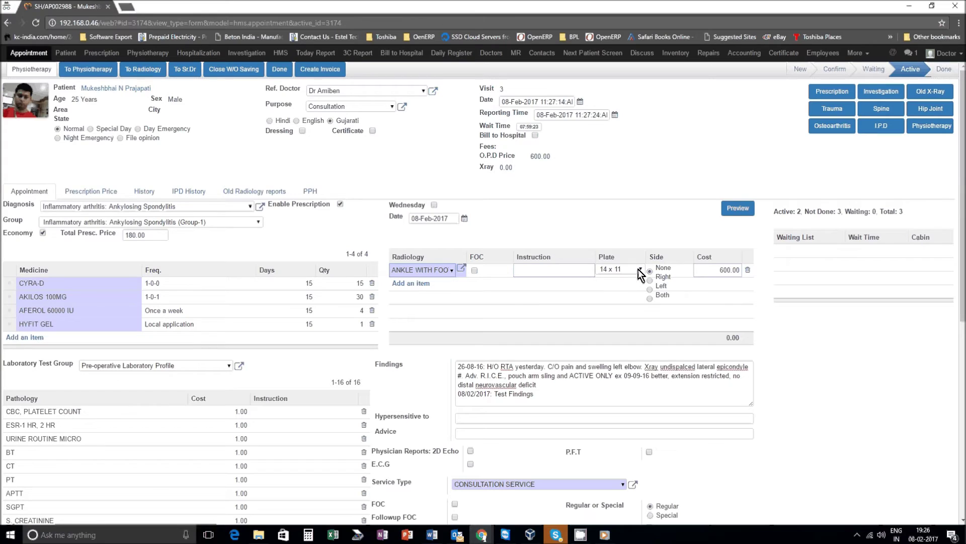
# Mark the ankle X-ray FOC so its cost drops from 600.00 to 0.00
pyautogui.click(737, 270)
pyautogui.doubleClick(739, 270)
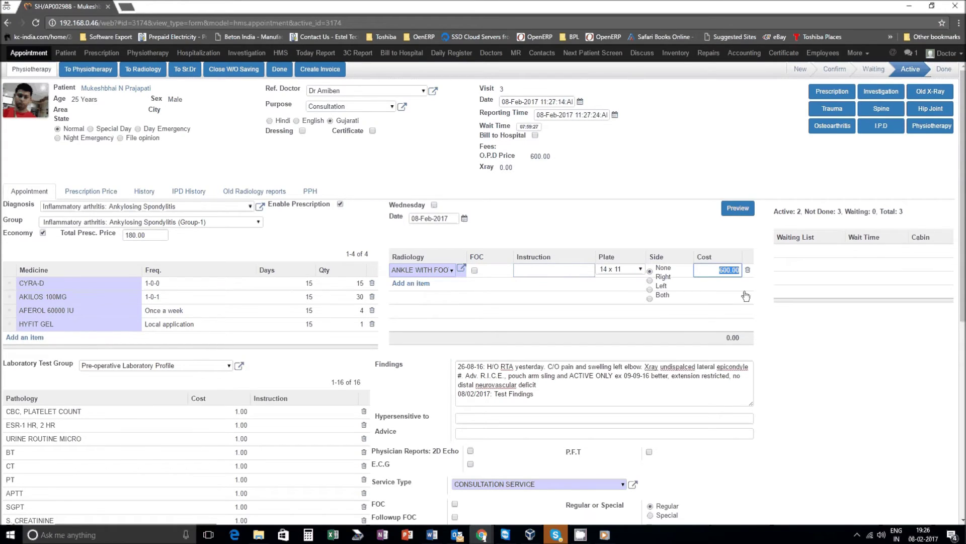
pyautogui.click(700, 270)
pyautogui.click(474, 271)
pyautogui.moveTo(710, 270); pyautogui.dragTo(738, 285)
pyautogui.scroll(-1, 473, 336)
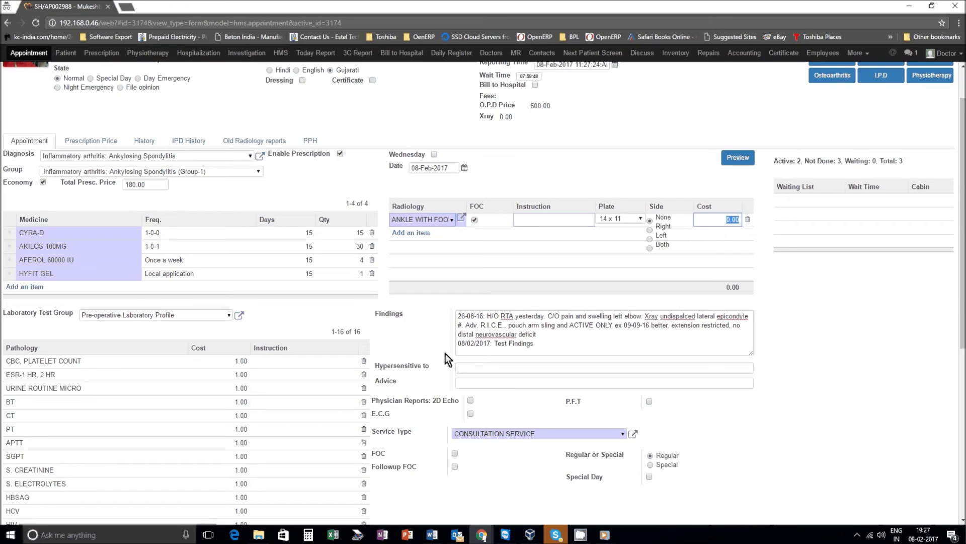
# Switch consultation pricing to Special, enter price 3, and tick FOC so it becomes 0.00
pyautogui.scroll(-1, 448, 364)
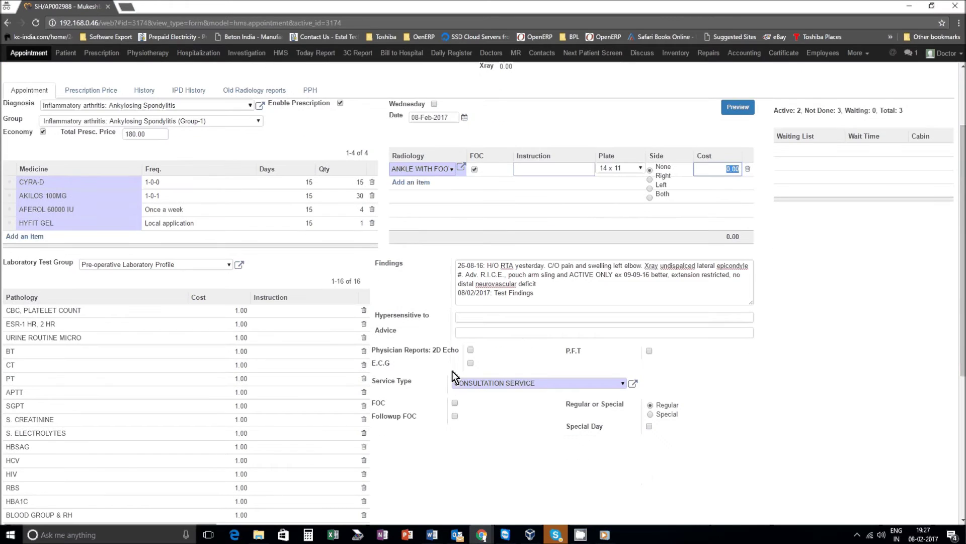
pyautogui.click(650, 415)
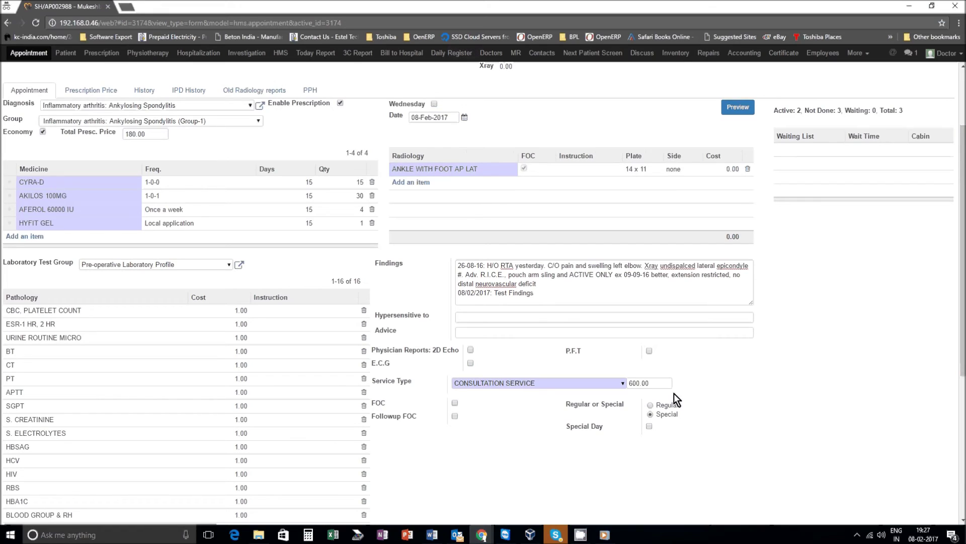
pyautogui.moveTo(651, 384); pyautogui.dragTo(625, 386)
pyautogui.write('3')
pyautogui.click(455, 403)
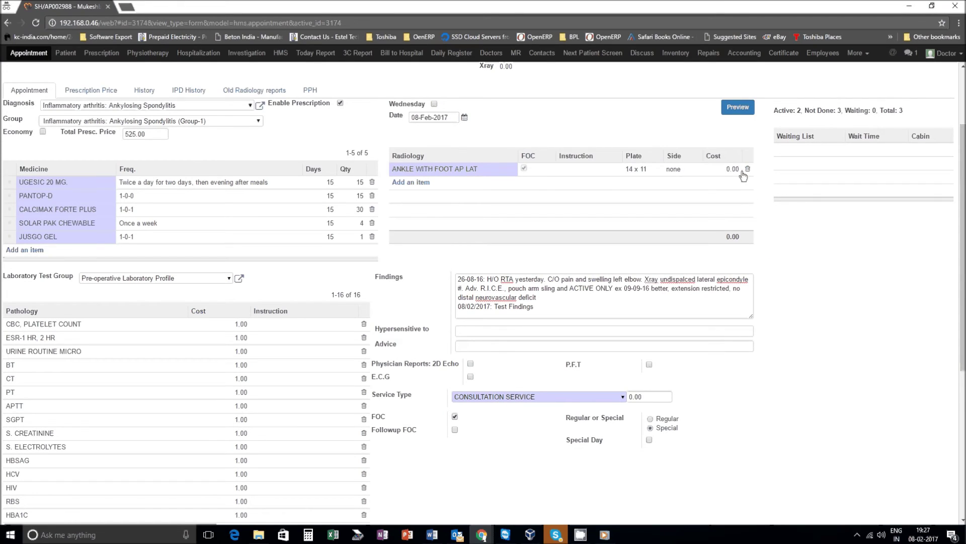
# Highlight the appointment count summary at the top of the form
pyautogui.moveTo(774, 110); pyautogui.dragTo(881, 111)
pyautogui.click(888, 112)
pyautogui.scroll(2, 327, 205)
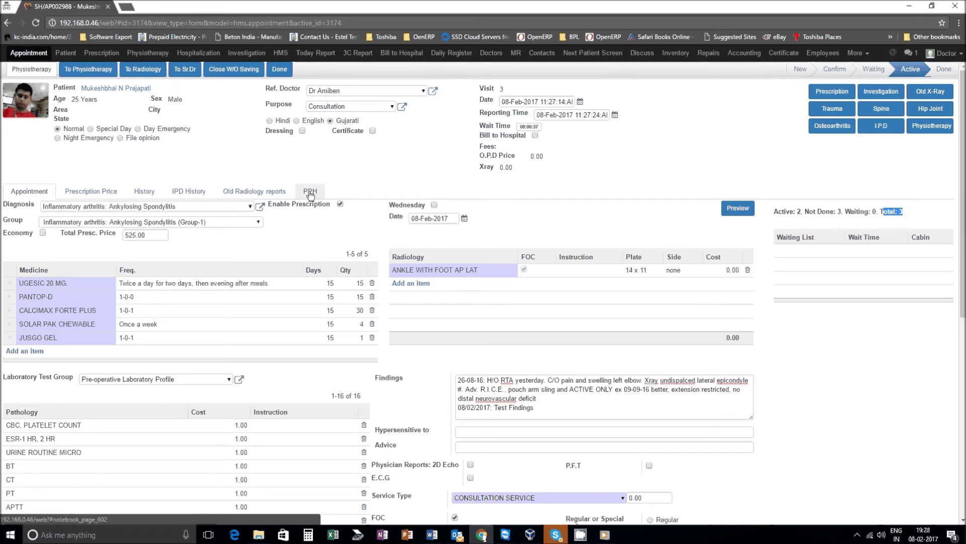
# Open the PPH tab's Old Radiology reports and view the 26-Aug-2016 elbow X-ray image
pyautogui.click(310, 193)
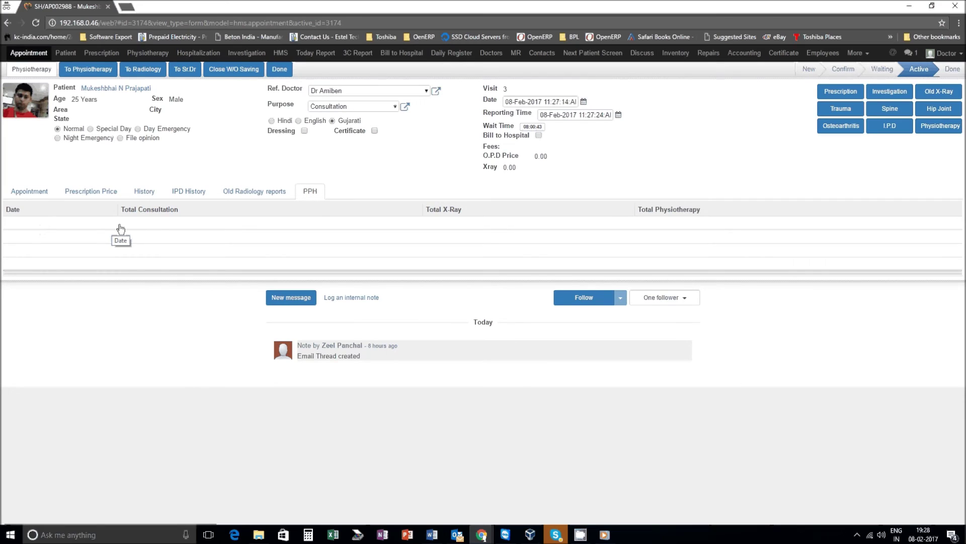
pyautogui.click(248, 197)
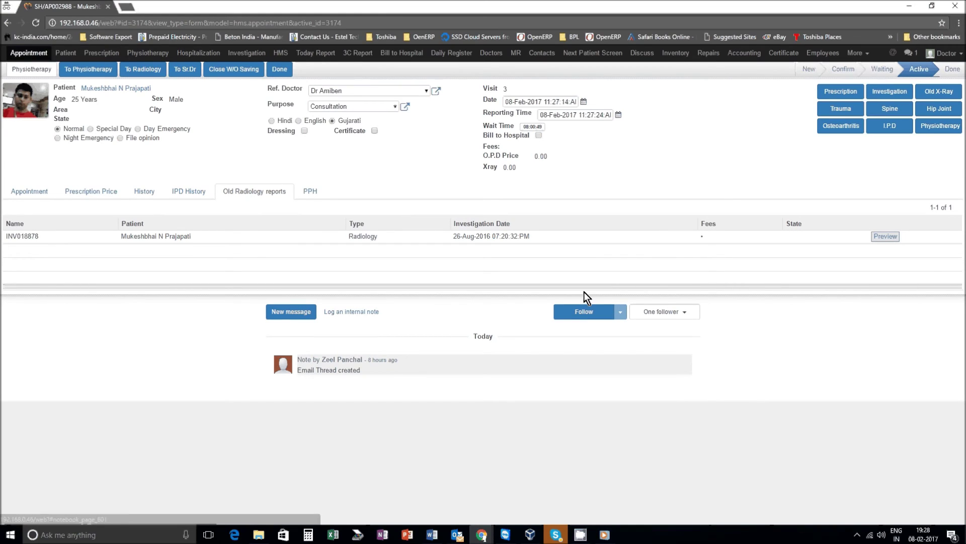
pyautogui.click(884, 237)
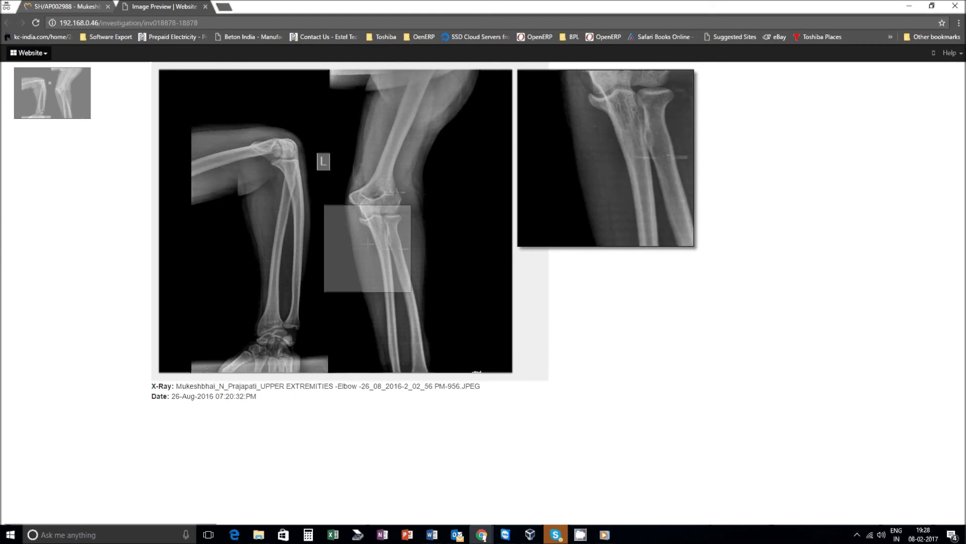
# Zoom the magnifier in and out on the 26-Aug-2016 elbow X-ray, then return to the appointment form
pyautogui.scroll(2, 371, 214)
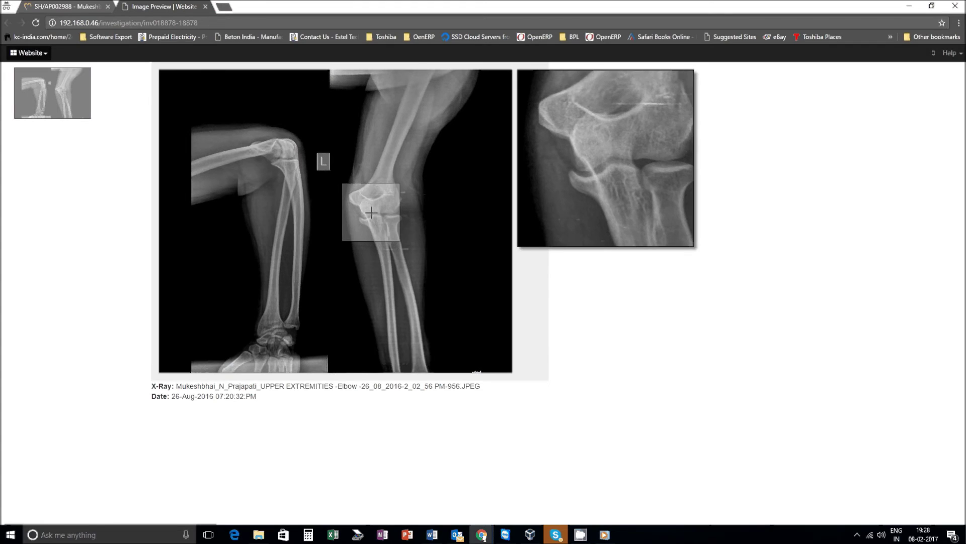
pyautogui.scroll(-2, 371, 213)
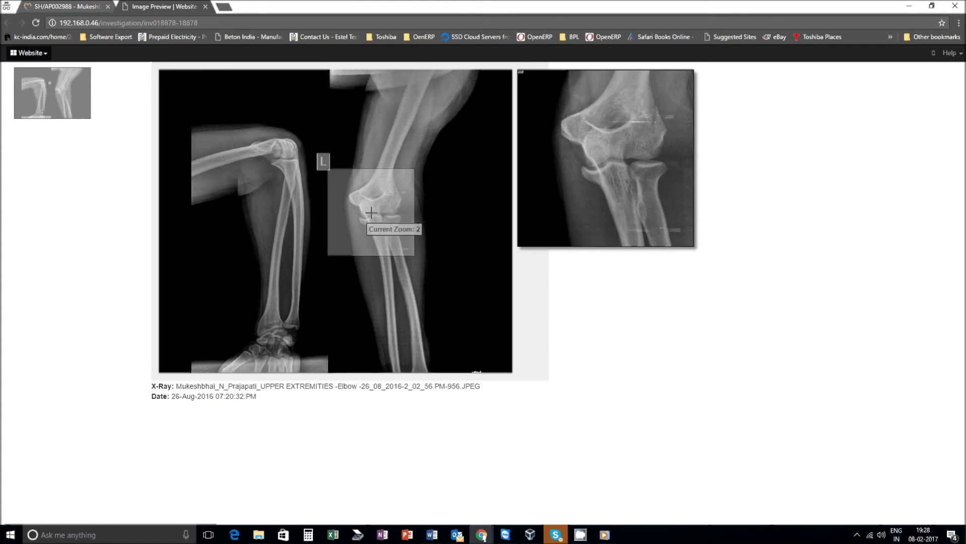
pyautogui.scroll(3, 370, 211)
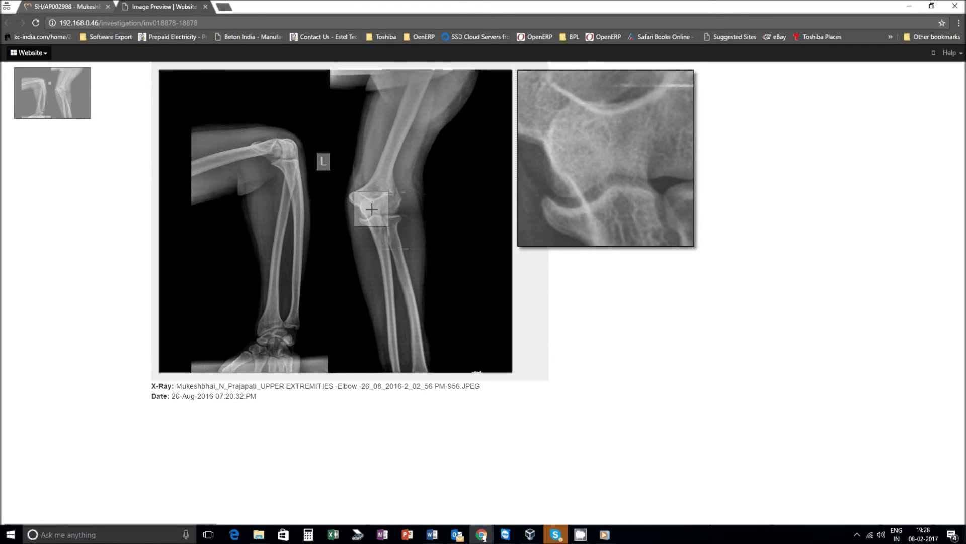
pyautogui.scroll(-2, 371, 209)
pyautogui.scroll(2, 370, 220)
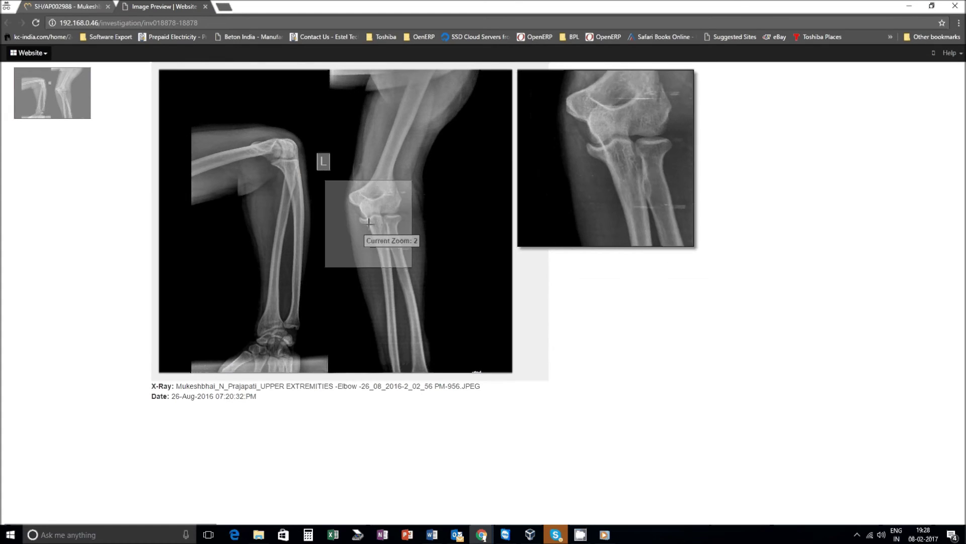
pyautogui.scroll(-3, 371, 218)
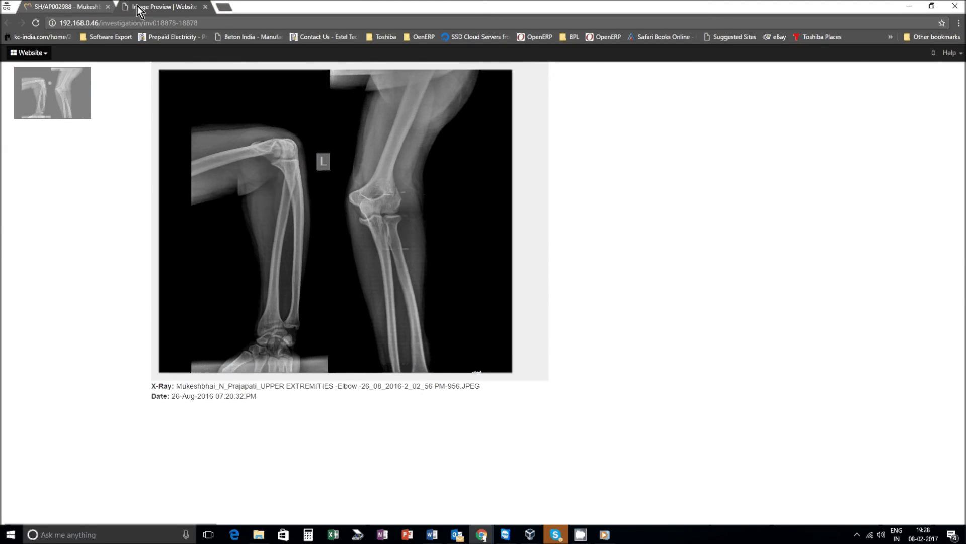
pyautogui.click(74, 6)
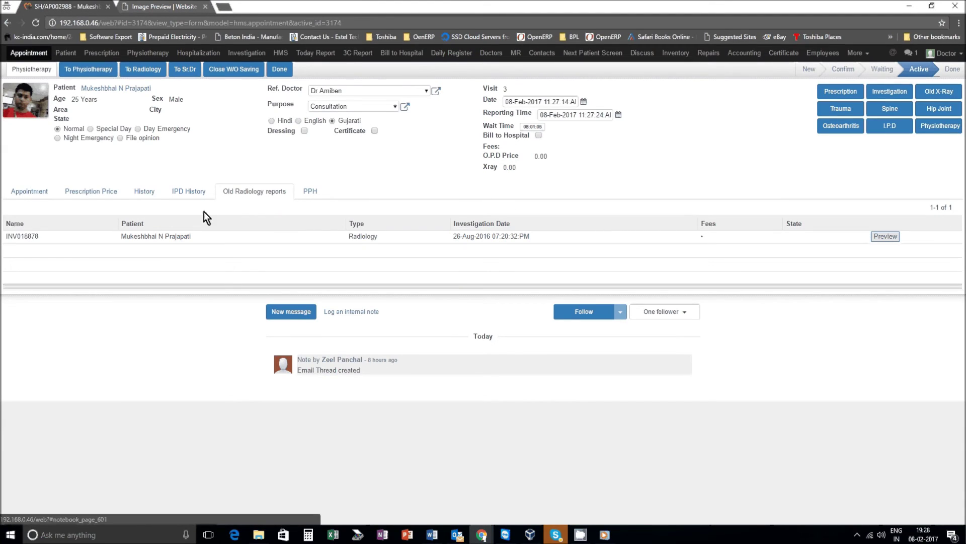
# Show the Appointment tab with the 525.00 prescription, pre-operative lab tests and ankle X-ray order
pyautogui.click(20, 192)
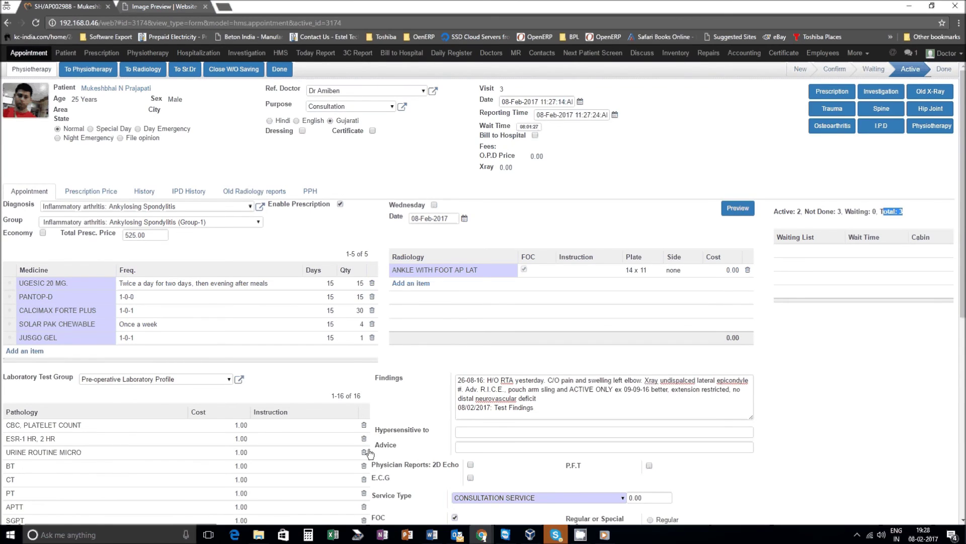
pyautogui.scroll(-1, 369, 454)
# Scroll down the form and point out the patient's first and middle name fields
pyautogui.scroll(-1, 370, 454)
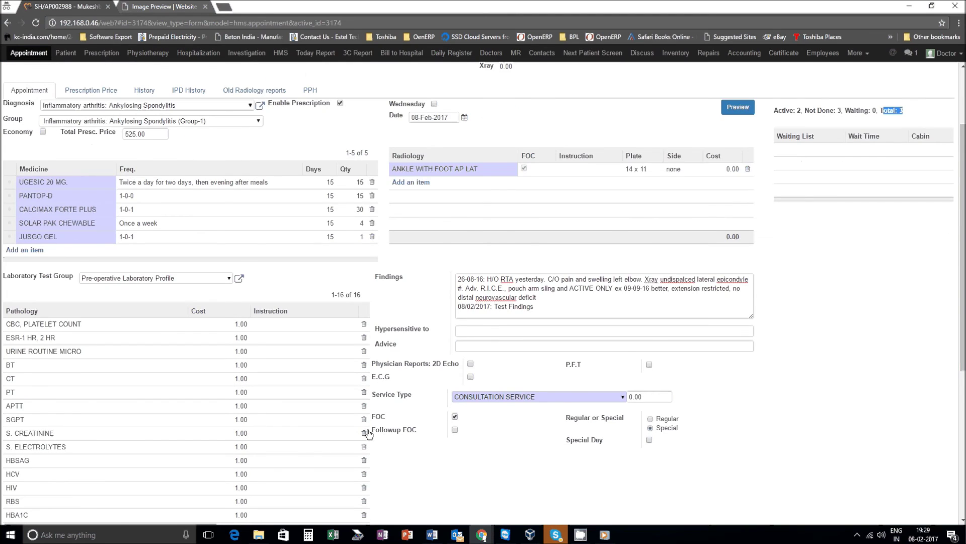
pyautogui.scroll(-1, 369, 435)
pyautogui.scroll(-1, 369, 422)
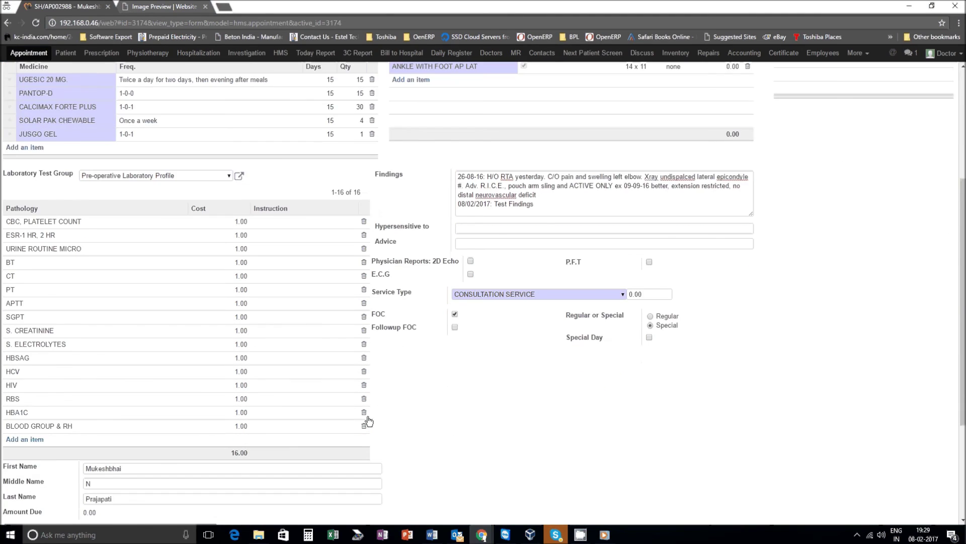
pyautogui.scroll(-2, 369, 421)
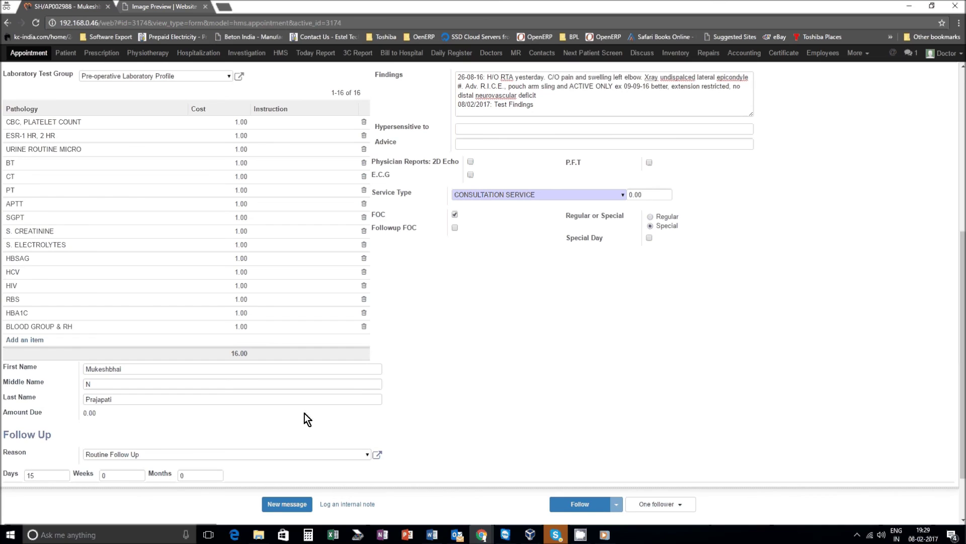
pyautogui.click(149, 368)
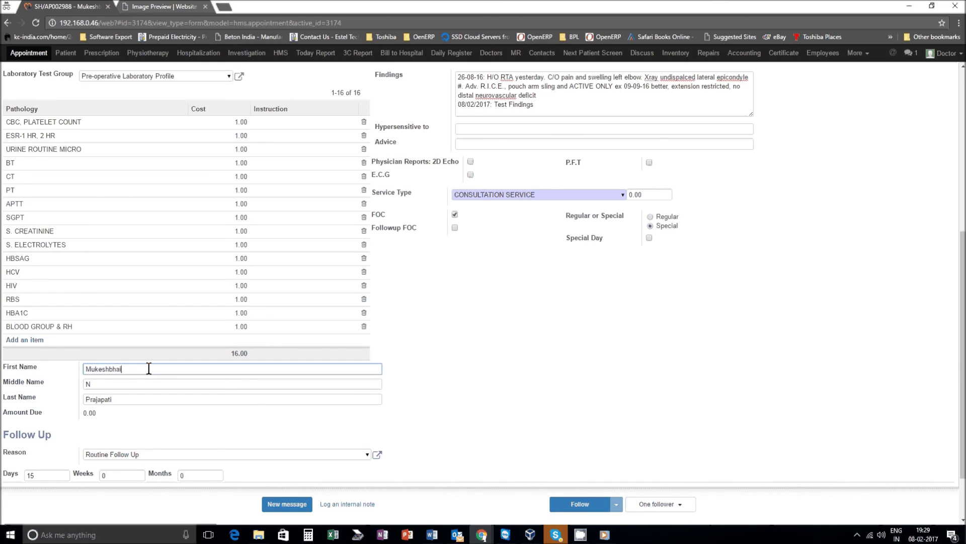
pyautogui.click(128, 384)
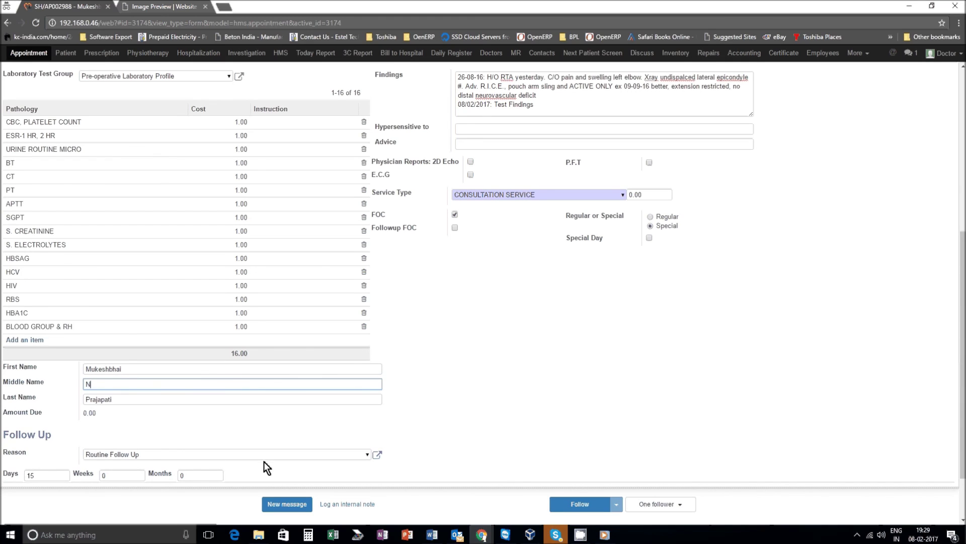
# Change the routine follow-up period from 15 to 20 days
pyautogui.click(41, 473)
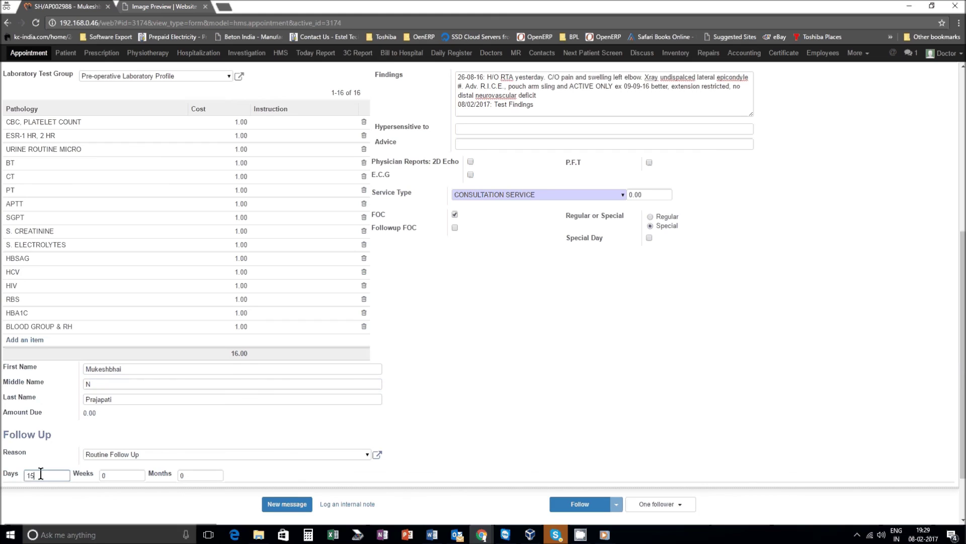
pyautogui.moveTo(40, 473); pyautogui.dragTo(7, 478)
pyautogui.write('20')
pyautogui.scroll(2, 231, 297)
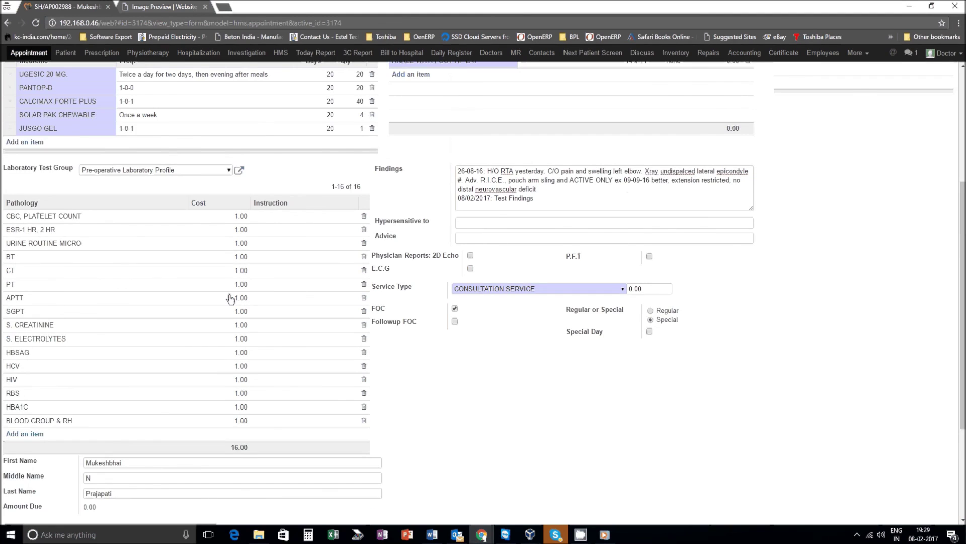
pyautogui.scroll(2, 231, 297)
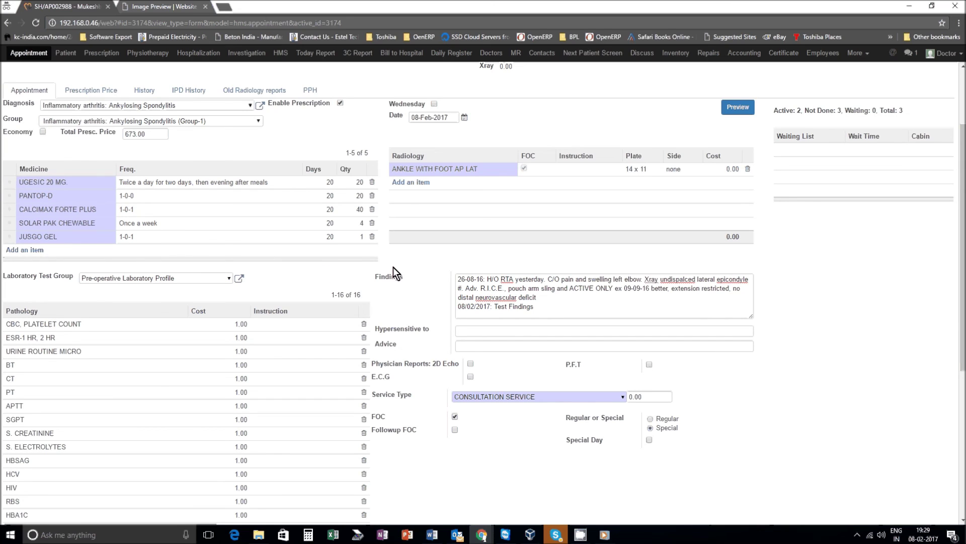
pyautogui.scroll(2, 424, 271)
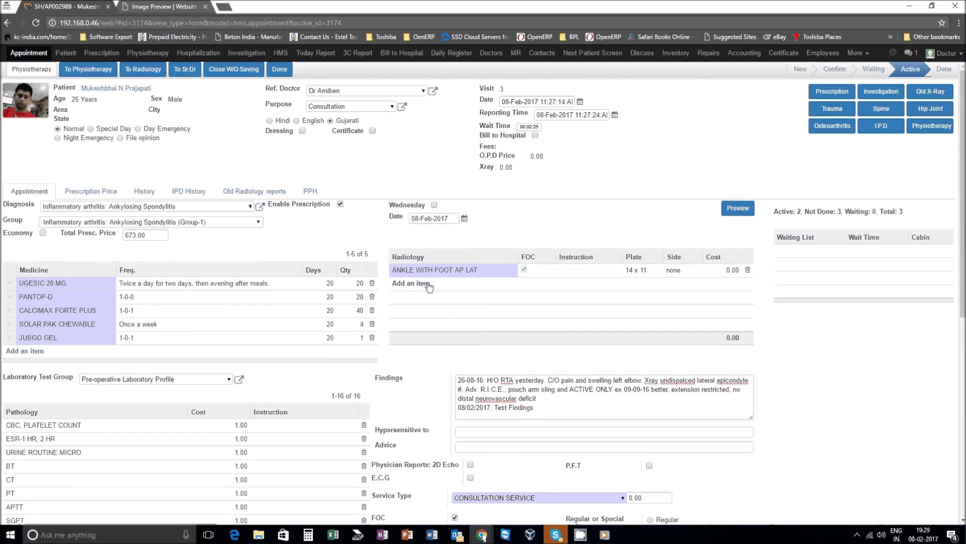